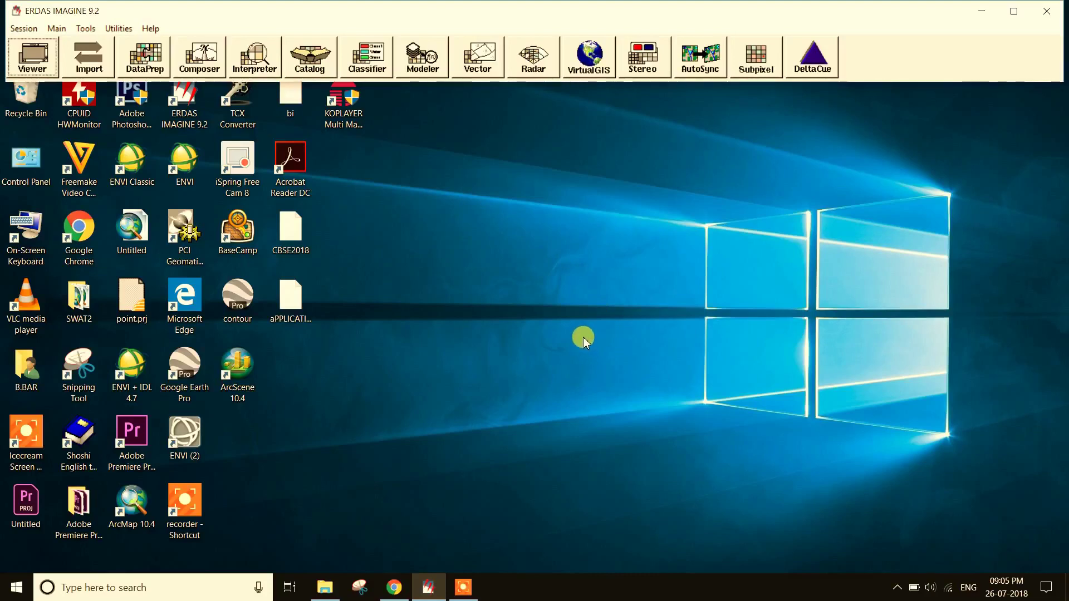
Bring Chrome forward to show the smooth filtering Google Images results.
click(393, 588)
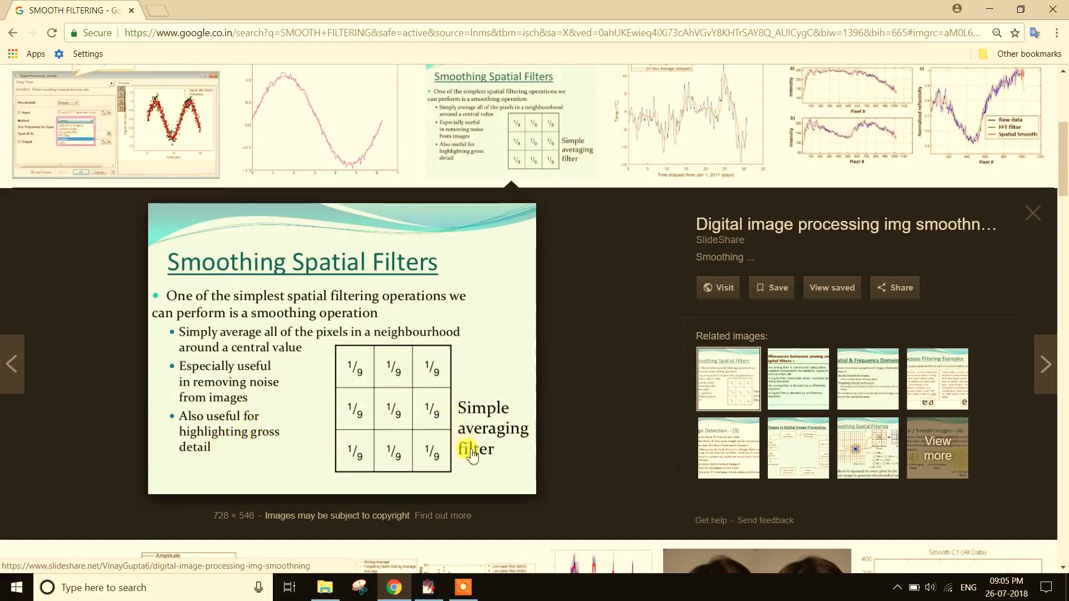
scroll(486, 435, down, 3)
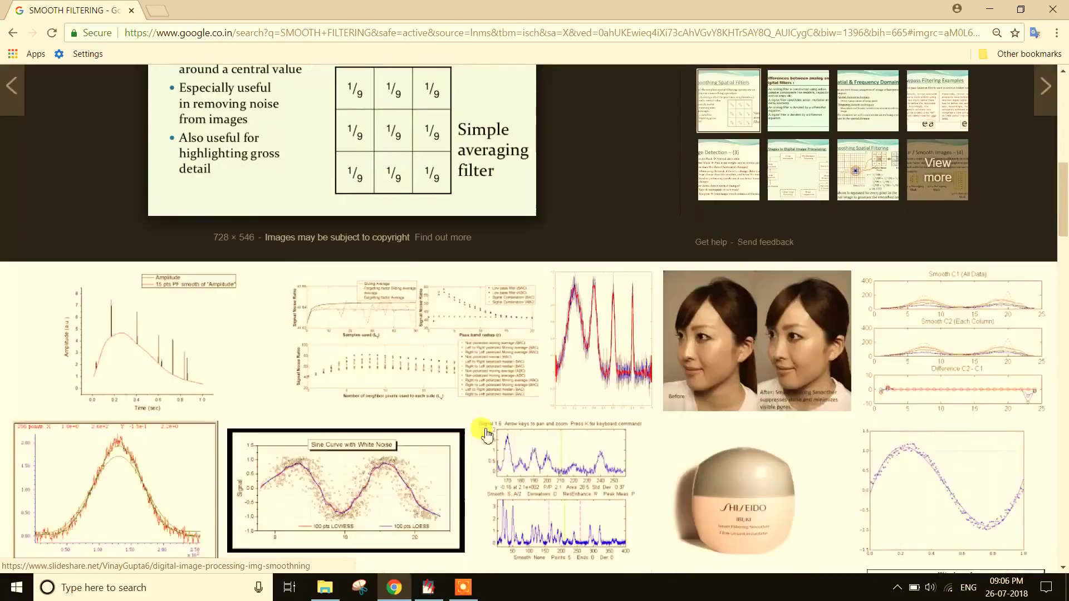
mouse_move(756, 341)
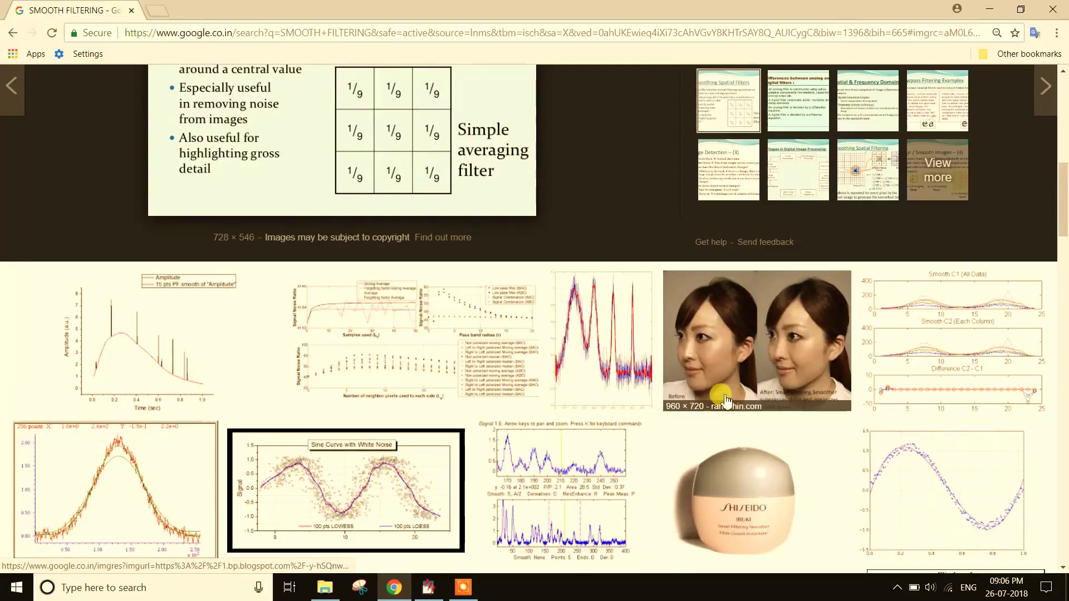
Enlarge the ranechin.com before/after skin-smoothing face photo in the preview panel.
click(726, 401)
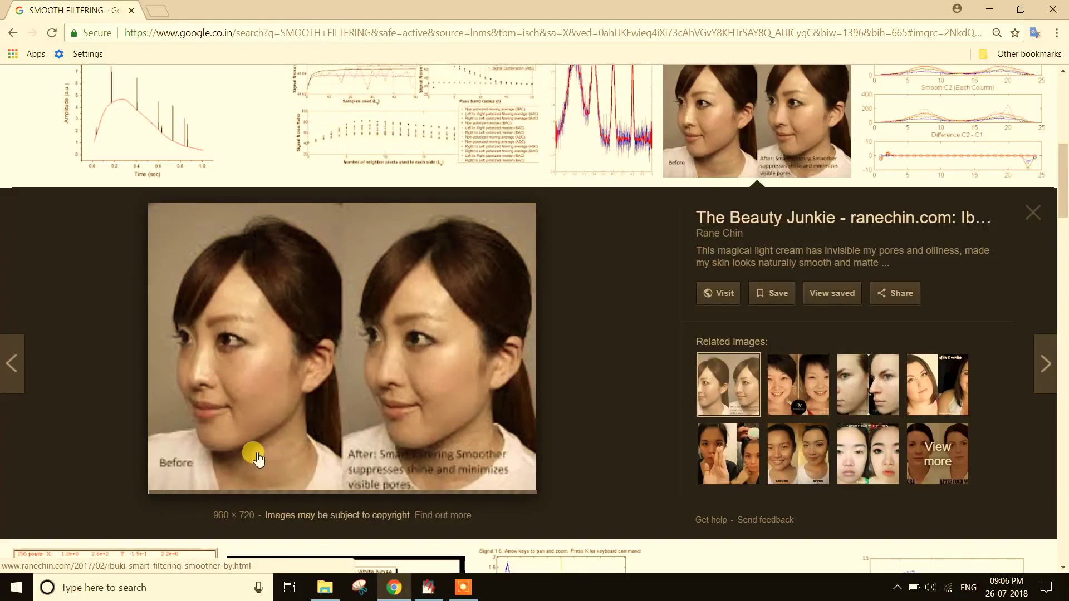
click(462, 588)
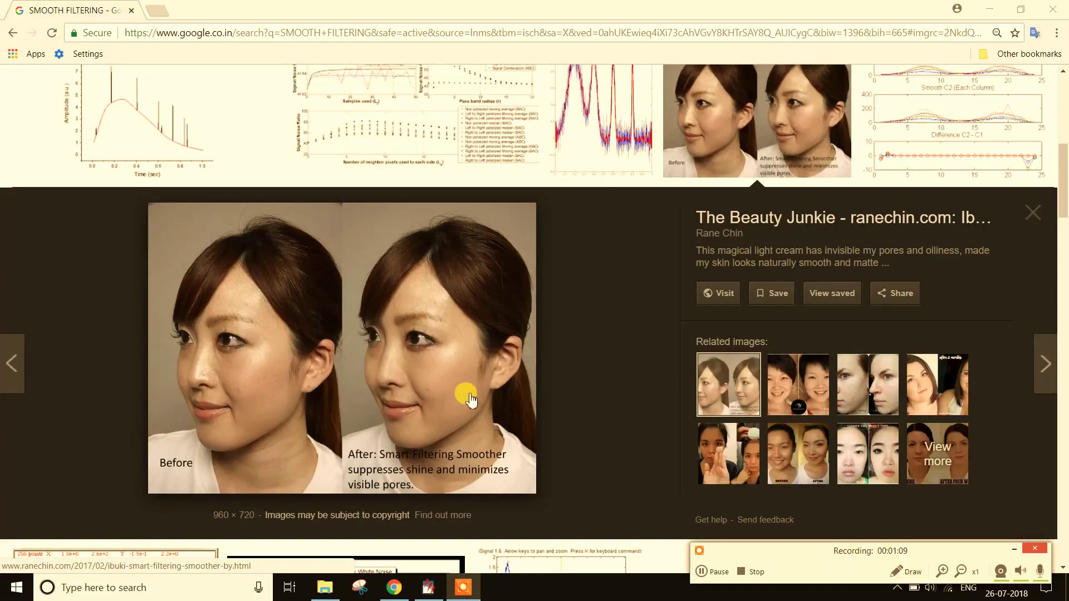
scroll(466, 397, up, 4)
scroll(466, 398, up, 4)
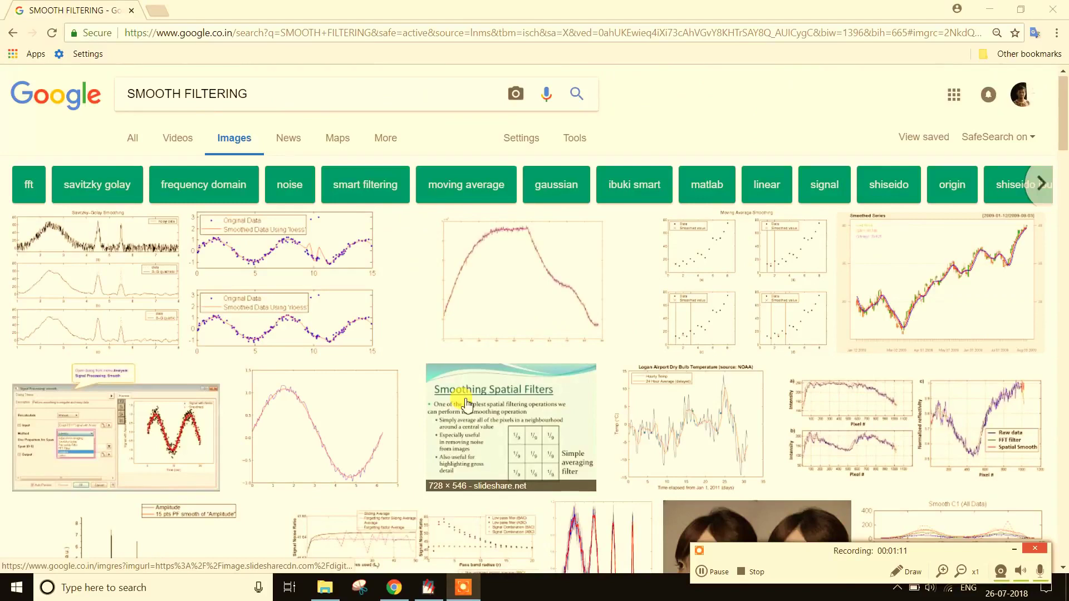
scroll(466, 404, down, 5)
scroll(467, 405, down, 5)
scroll(472, 418, down, 2)
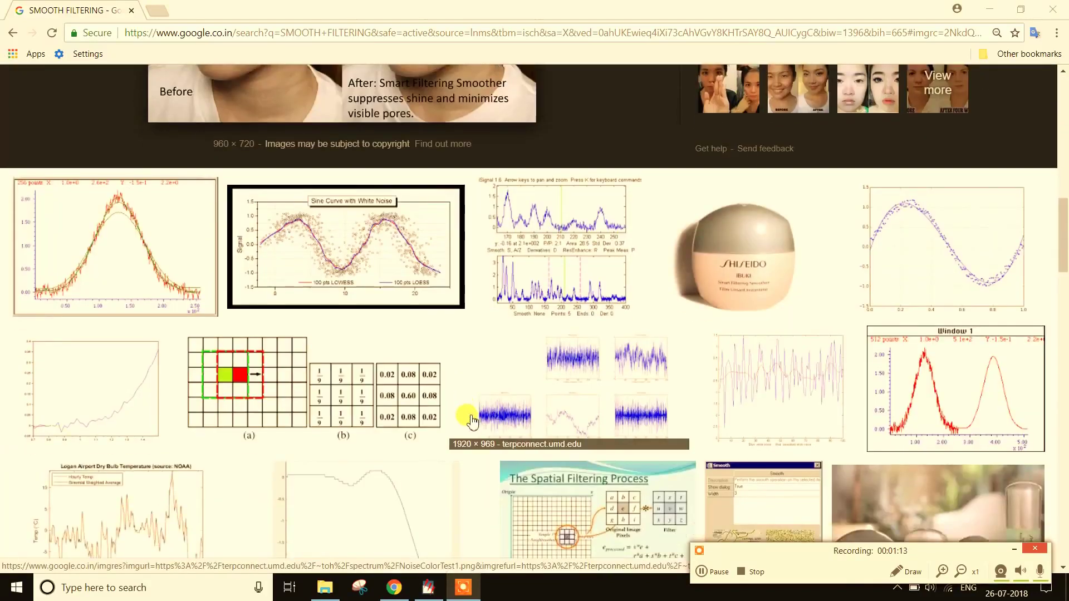
scroll(472, 418, down, 4)
scroll(472, 418, down, 1)
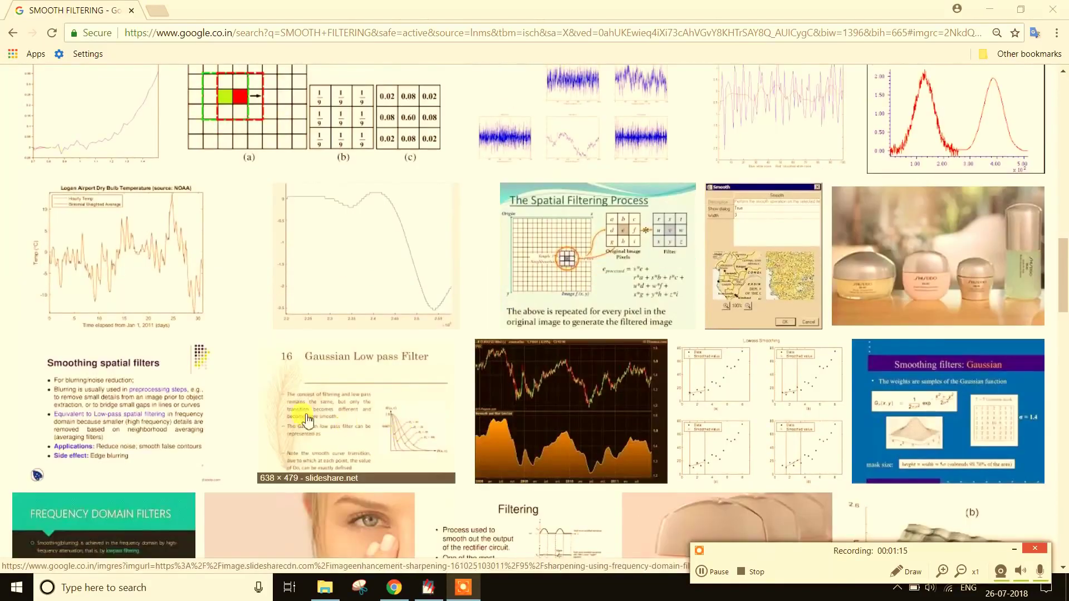
Preview the Docsity 'Smoothing spatial filters' slide, then minimize Chrome to reveal ERDAS.
click(125, 414)
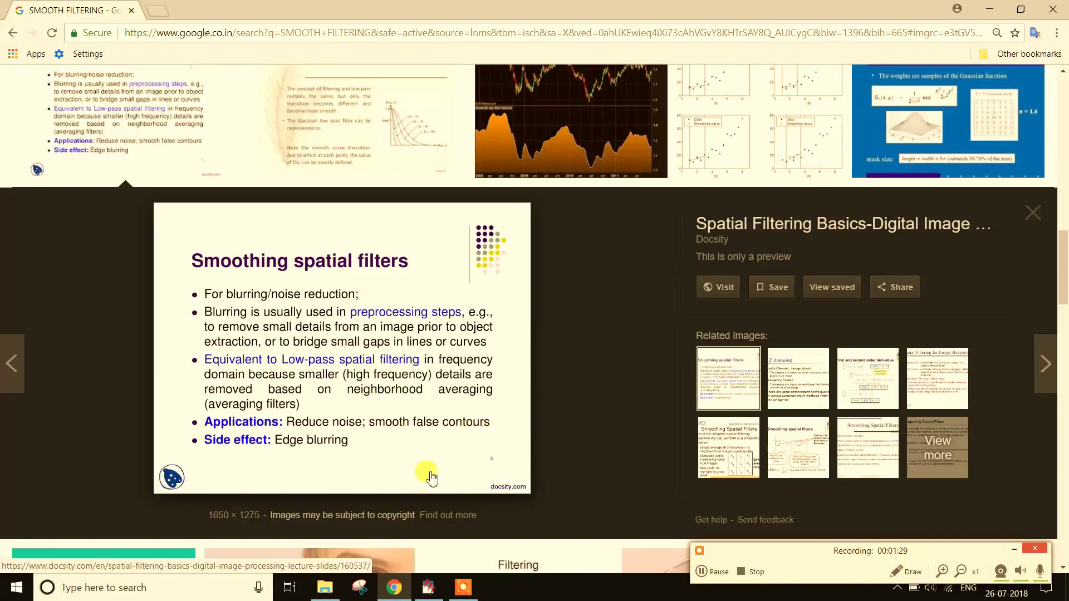
click(418, 592)
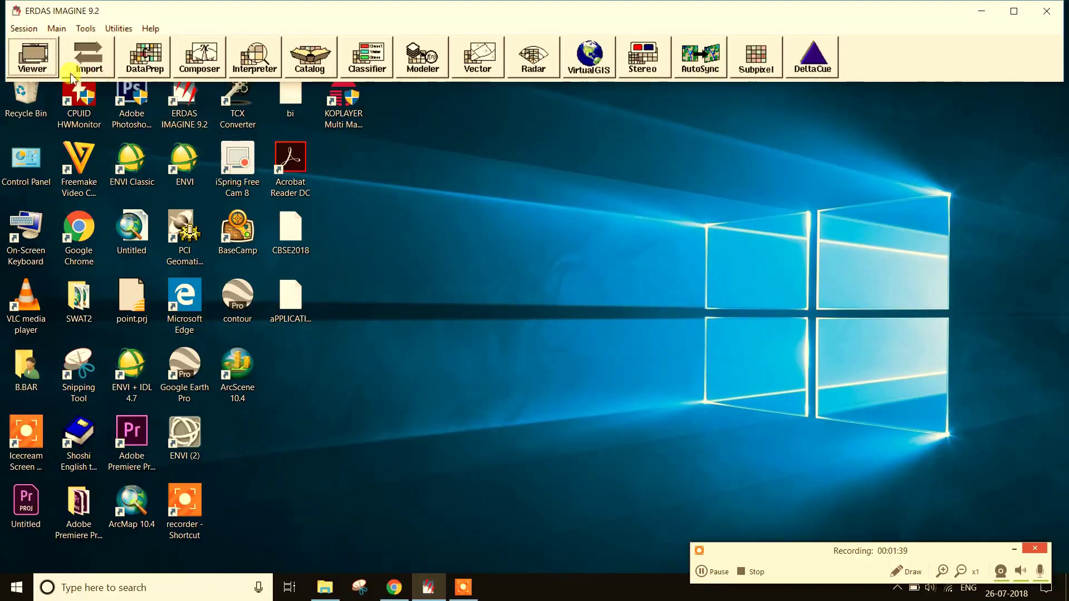
Open histrogram.img as a raster layer in a new Viewer #1.
click(33, 57)
click(16, 134)
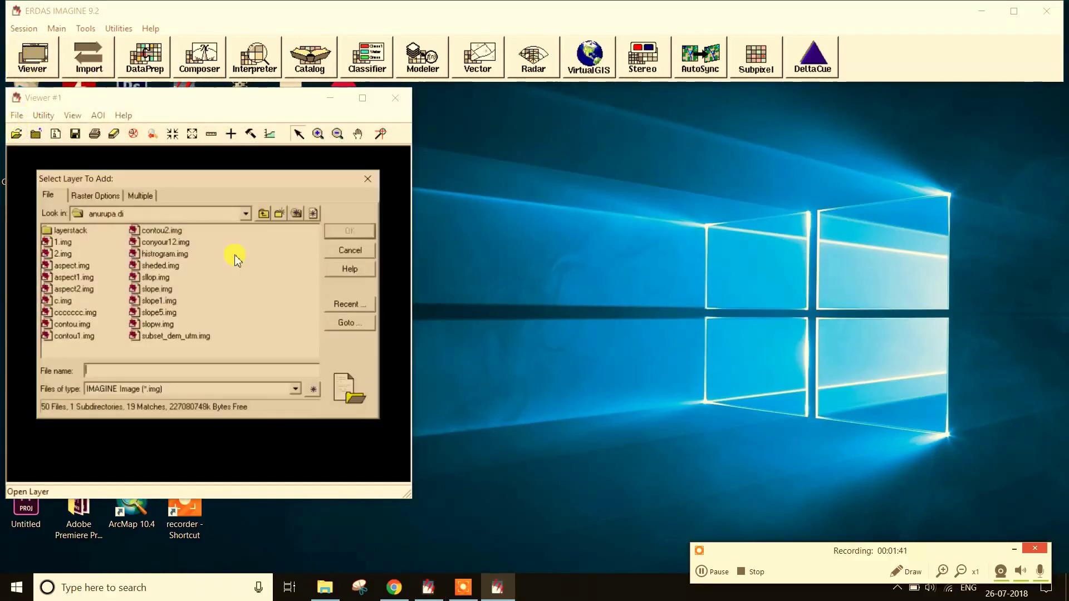
click(164, 254)
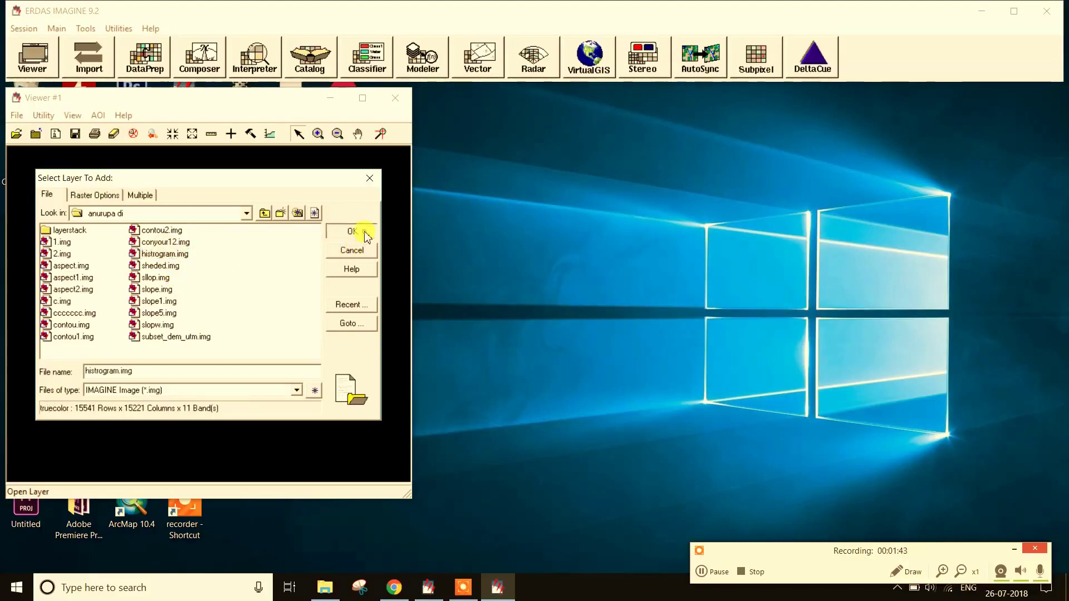
click(351, 231)
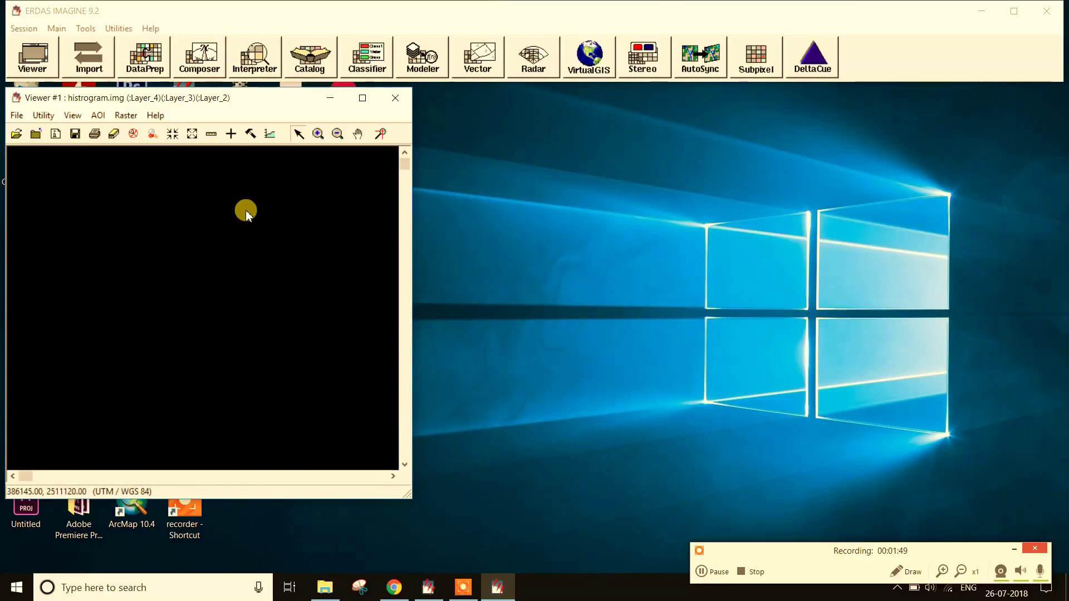
right_click(202, 209)
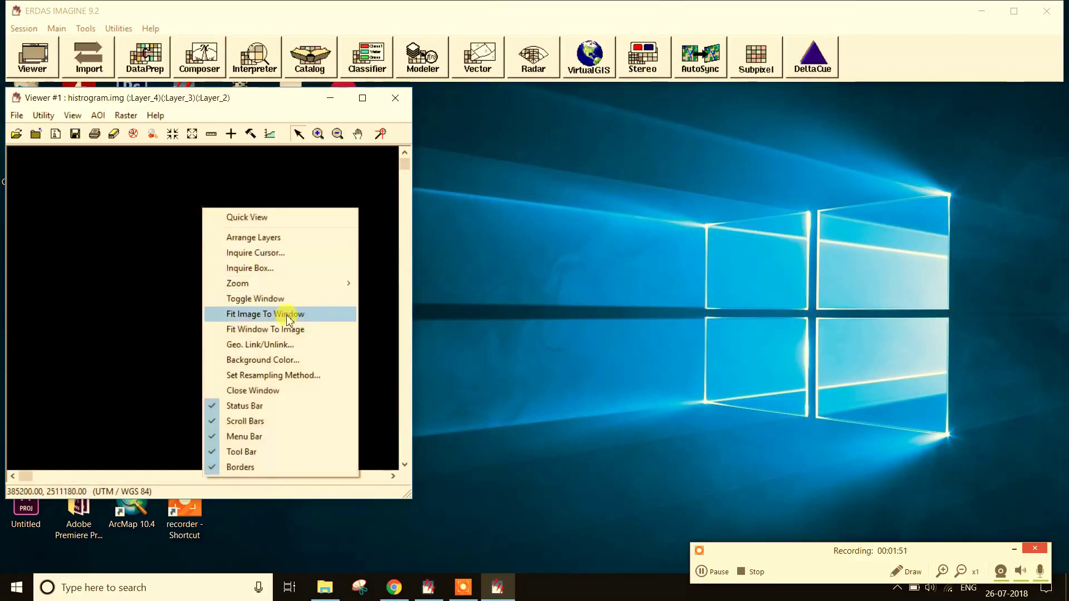
Fit the image to the window and set band combination Red 5, Green 3, Blue 3.
click(288, 317)
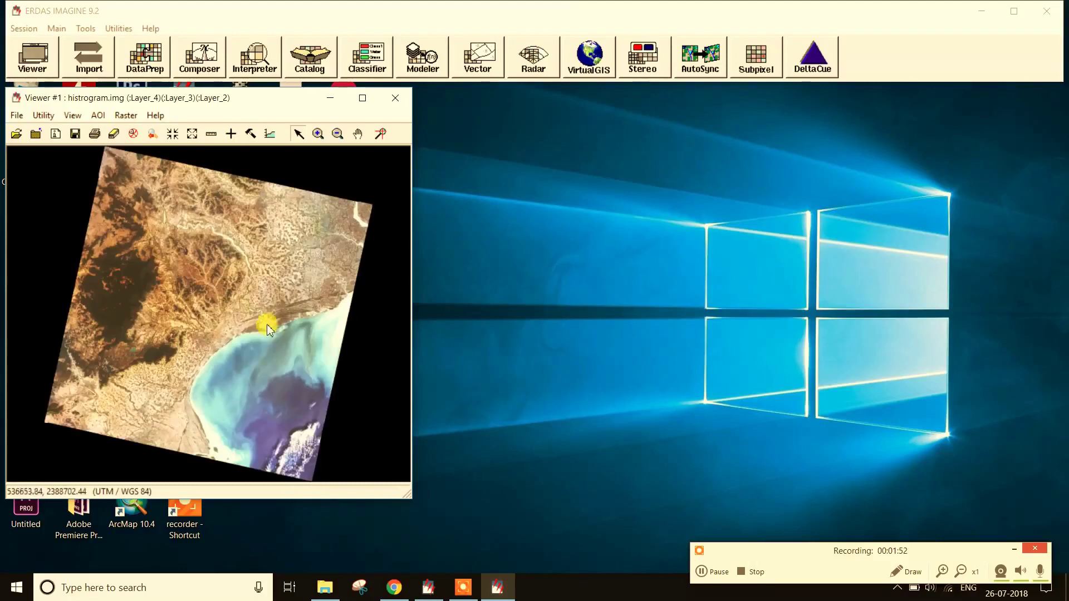
click(126, 115)
click(174, 202)
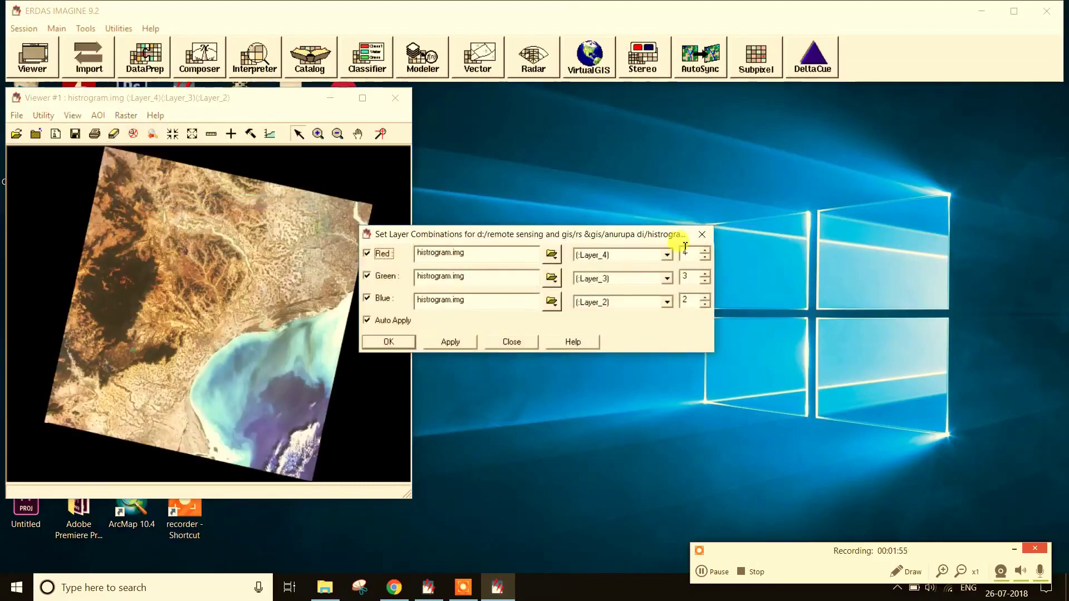
click(704, 250)
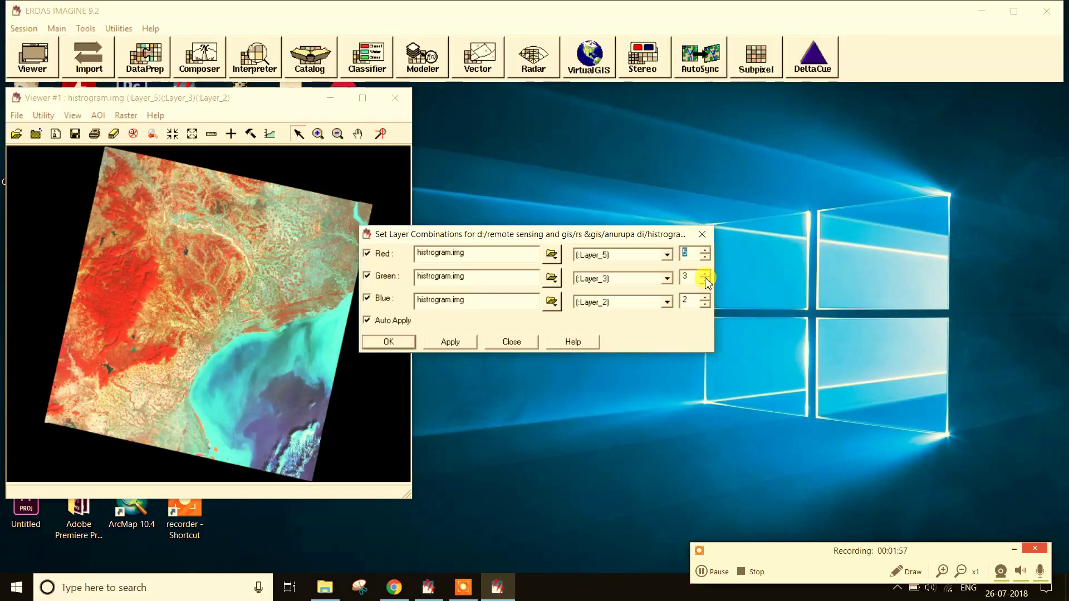
click(709, 303)
click(450, 342)
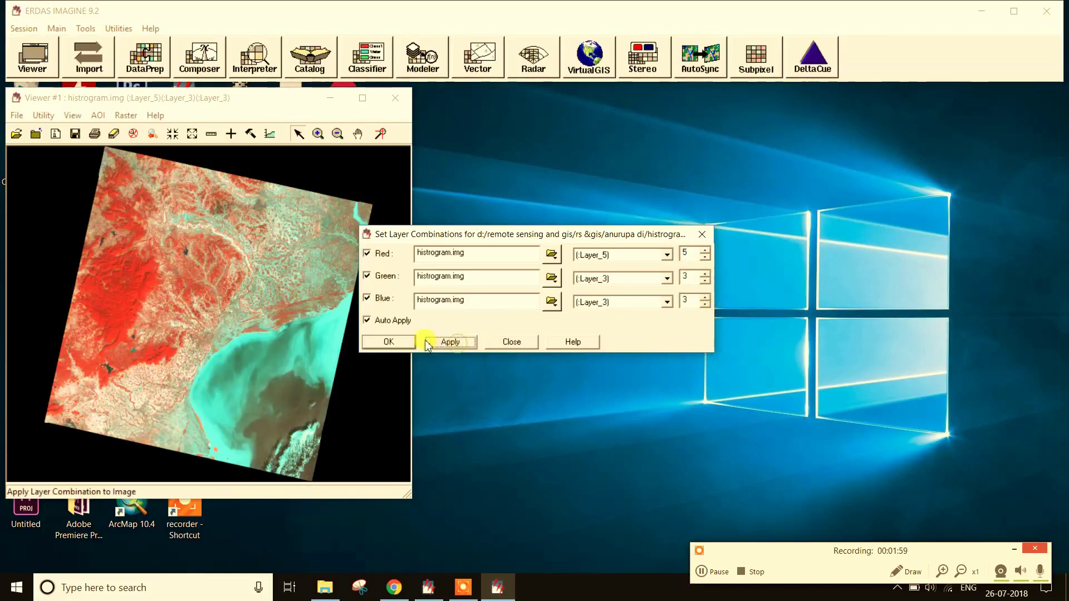
click(409, 342)
click(125, 116)
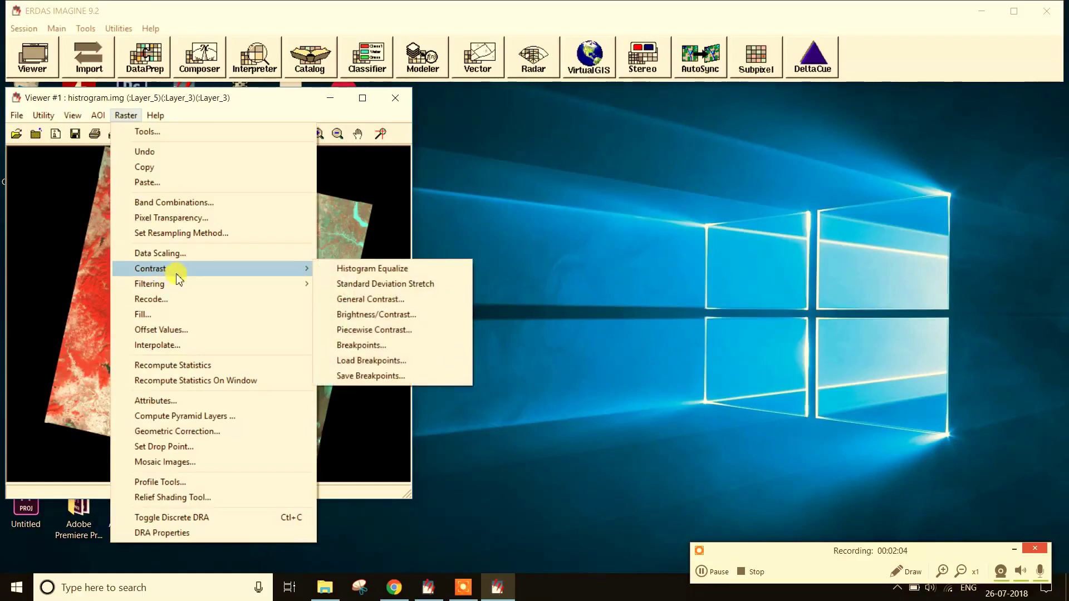
mouse_move(151, 284)
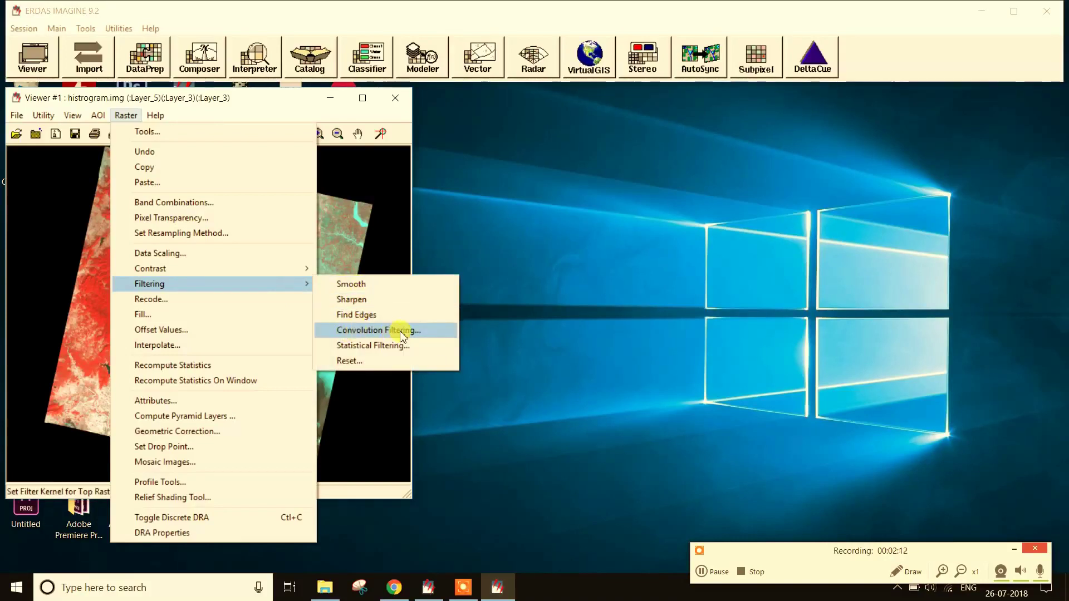
Apply the Smooth, edge-finding and Sharpen filters in turn, dismissing the kernel note.
click(360, 284)
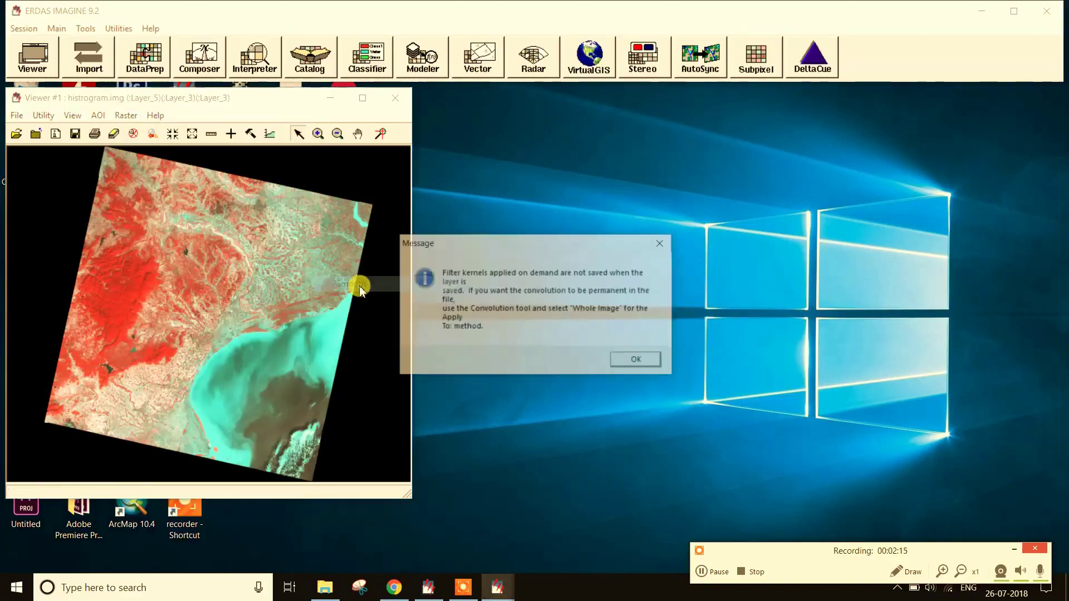
click(635, 359)
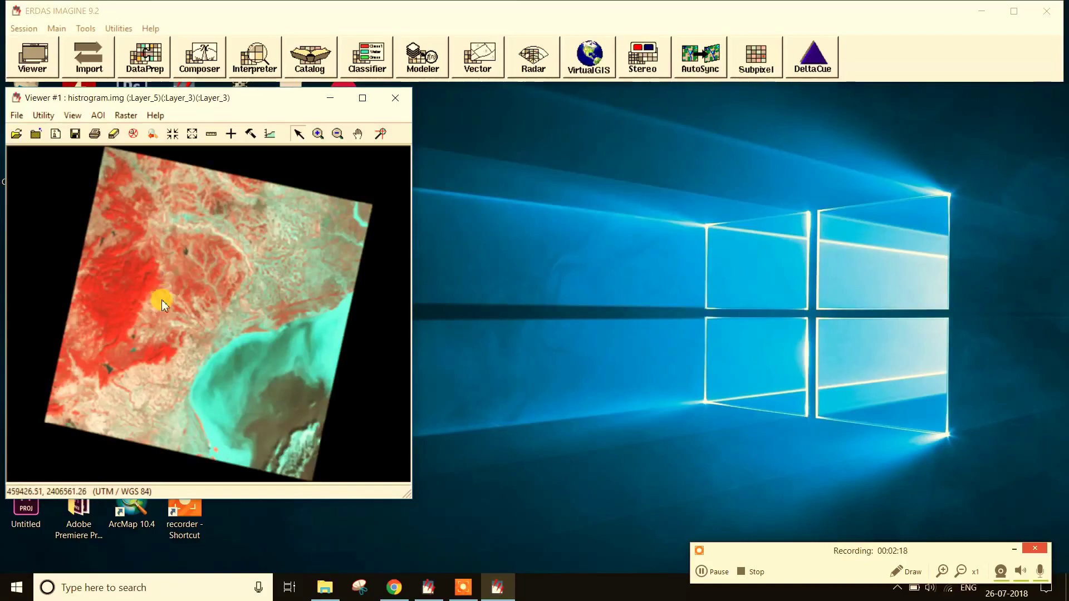
click(126, 116)
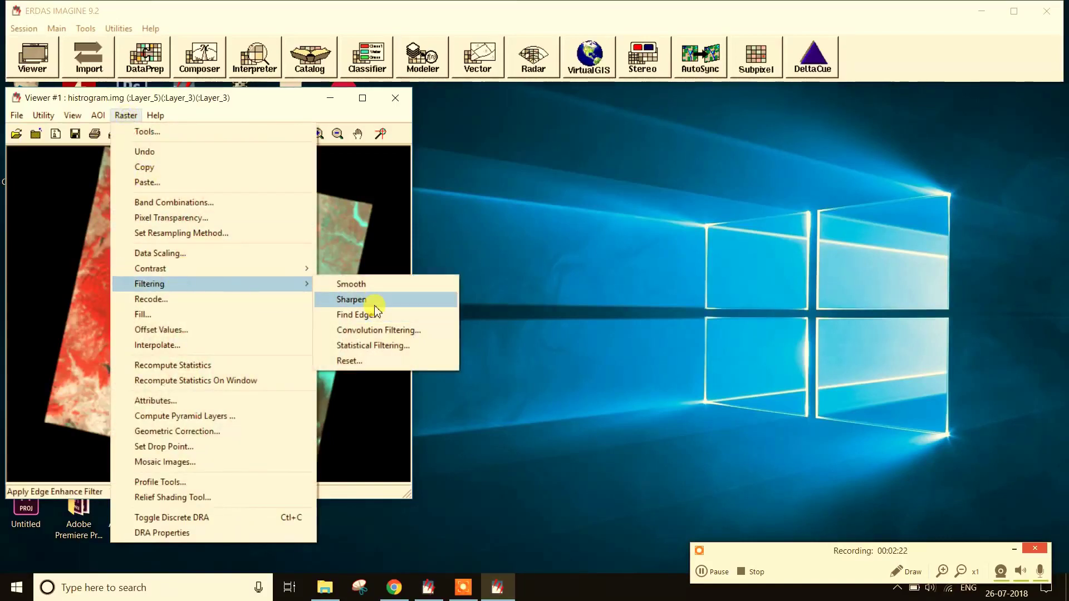
click(375, 316)
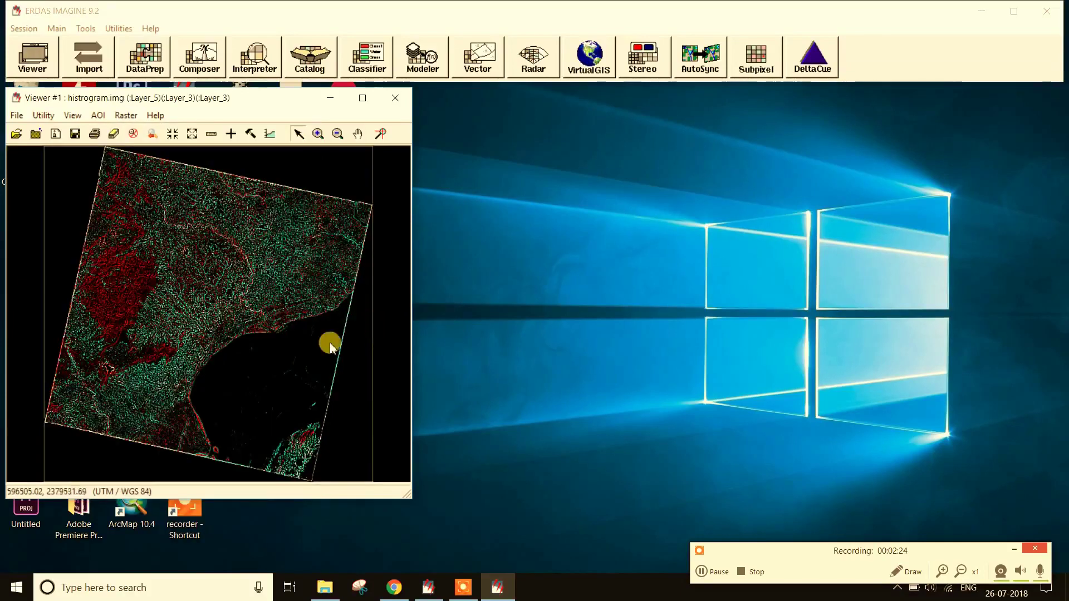
click(125, 116)
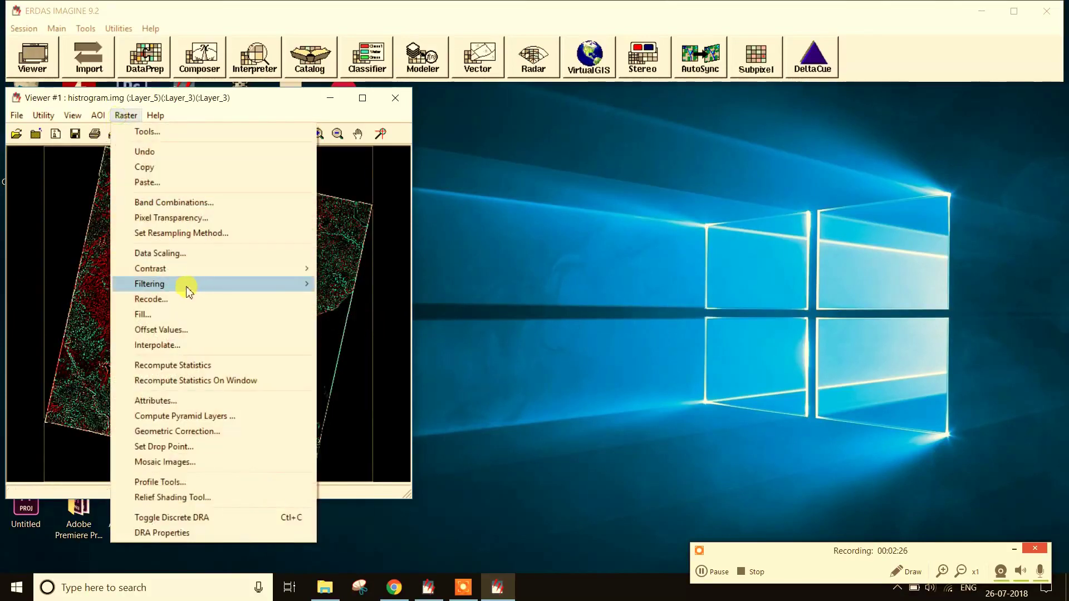
mouse_move(150, 284)
click(347, 296)
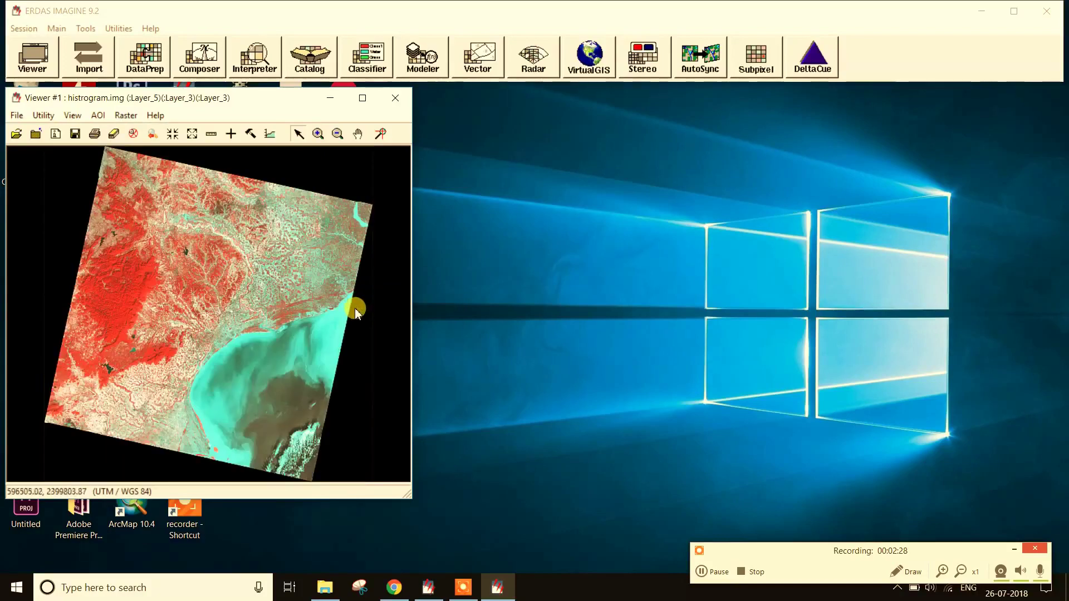